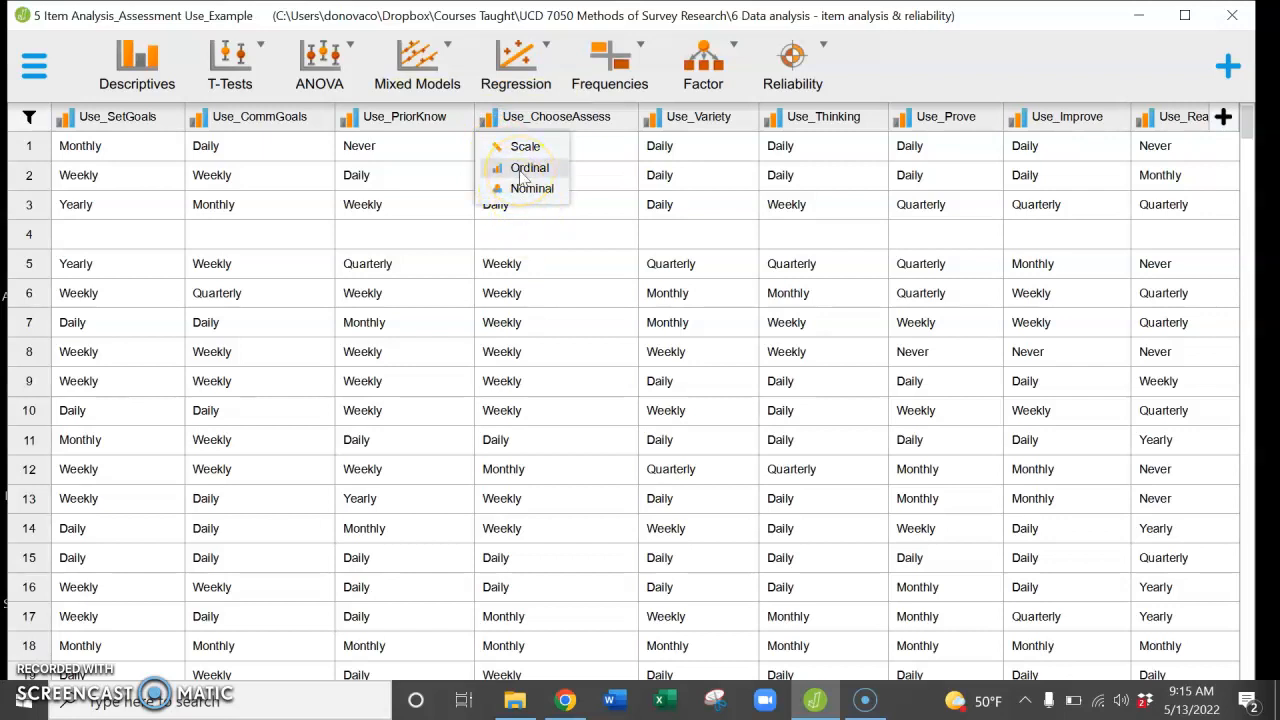
# Step: Set Use_ChooseAssess to the Ordinal measurement level and start a classical Unidimensional Reliability analysis
pyautogui.click(520, 170)
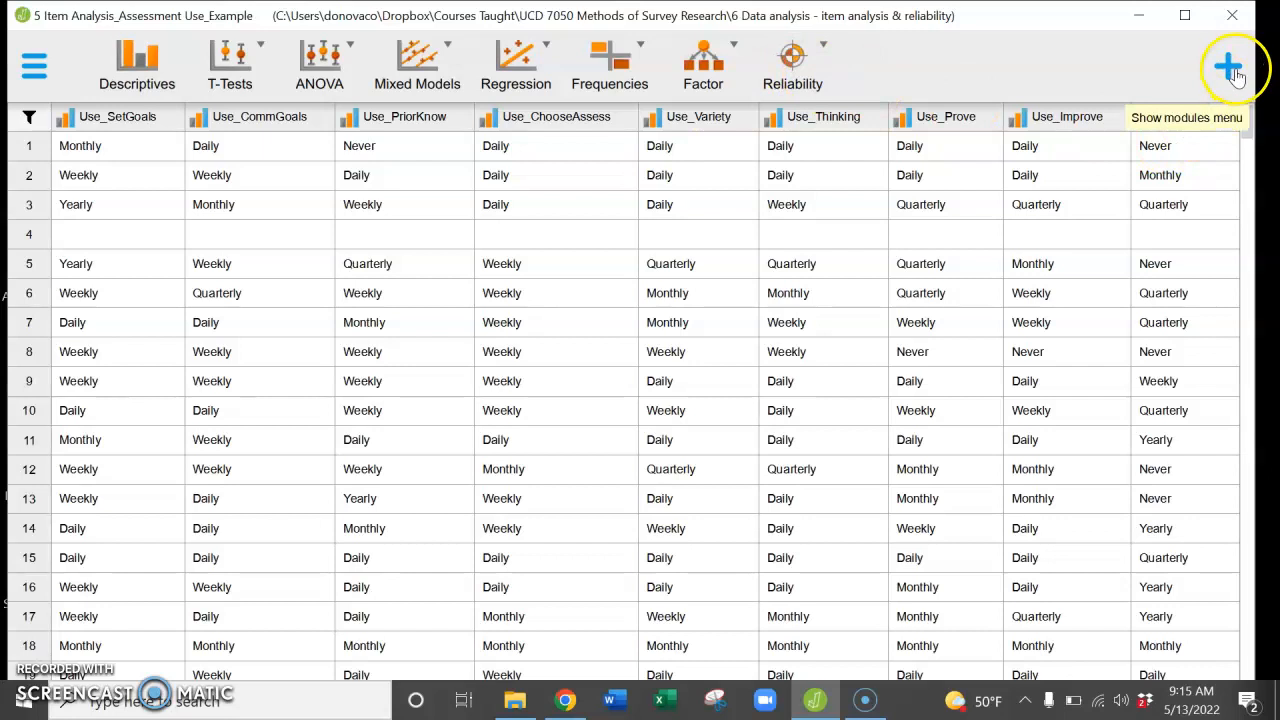
pyautogui.click(1234, 70)
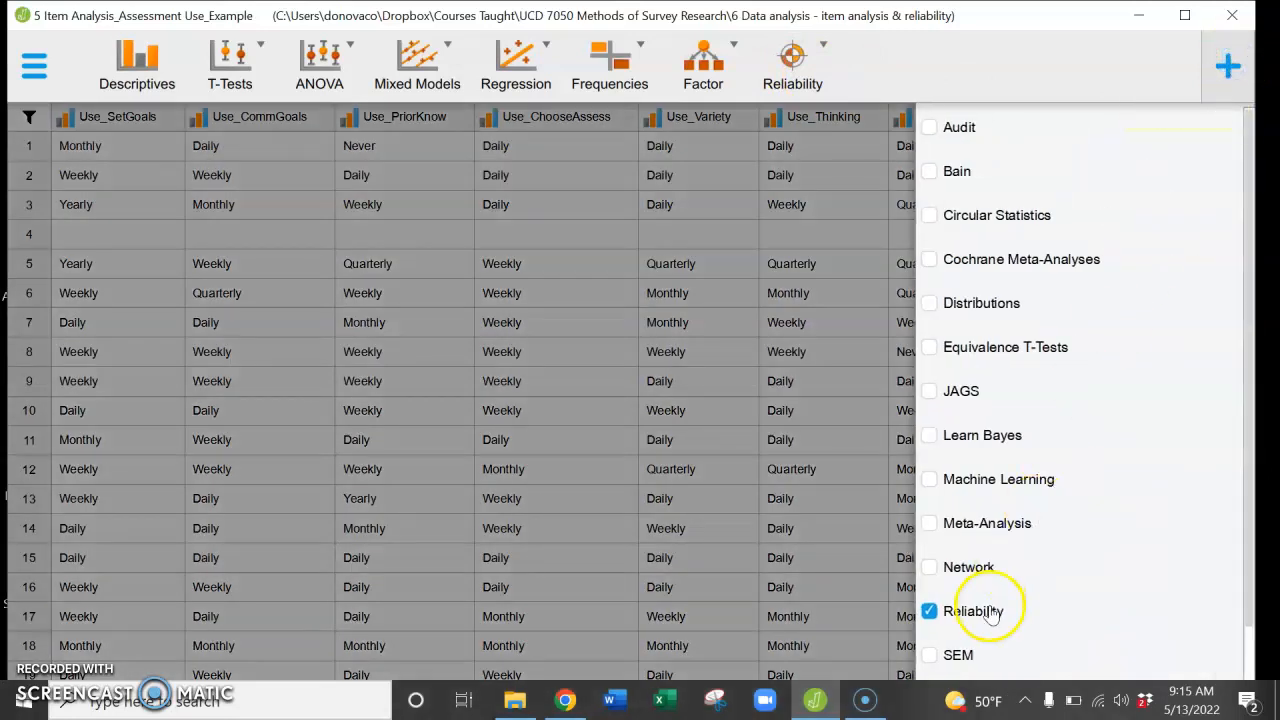
pyautogui.click(805, 72)
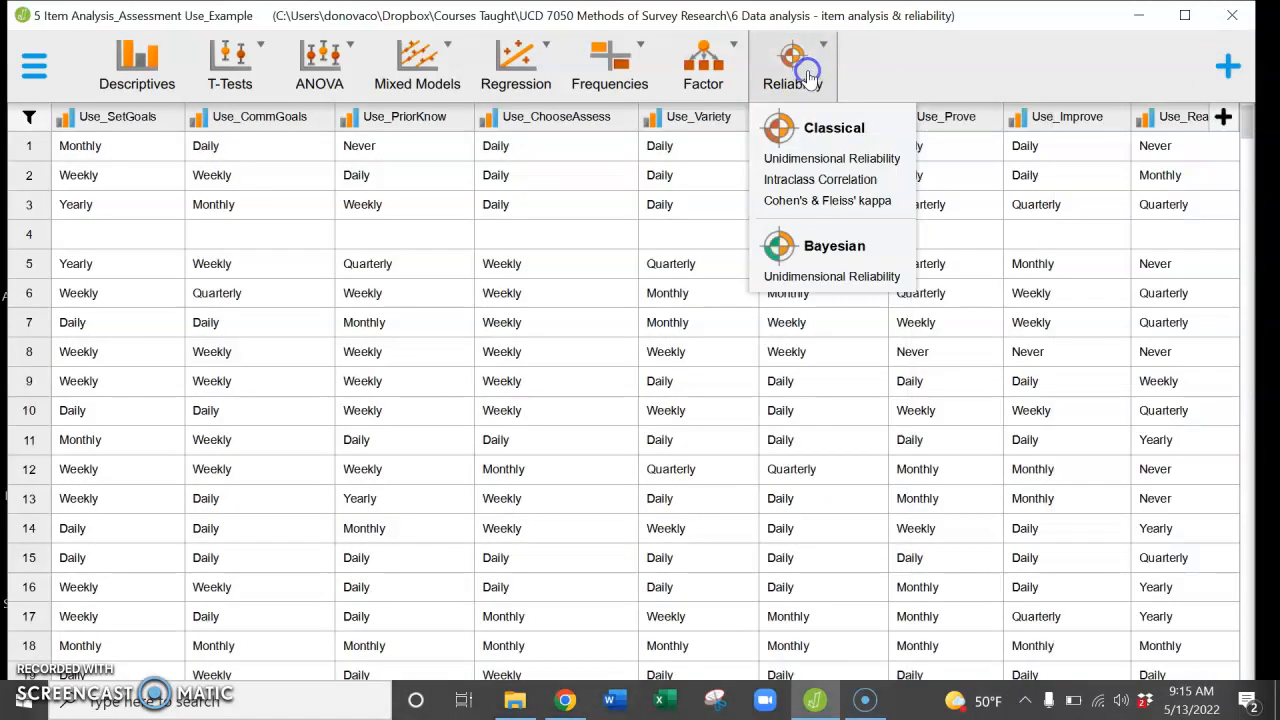
pyautogui.click(815, 165)
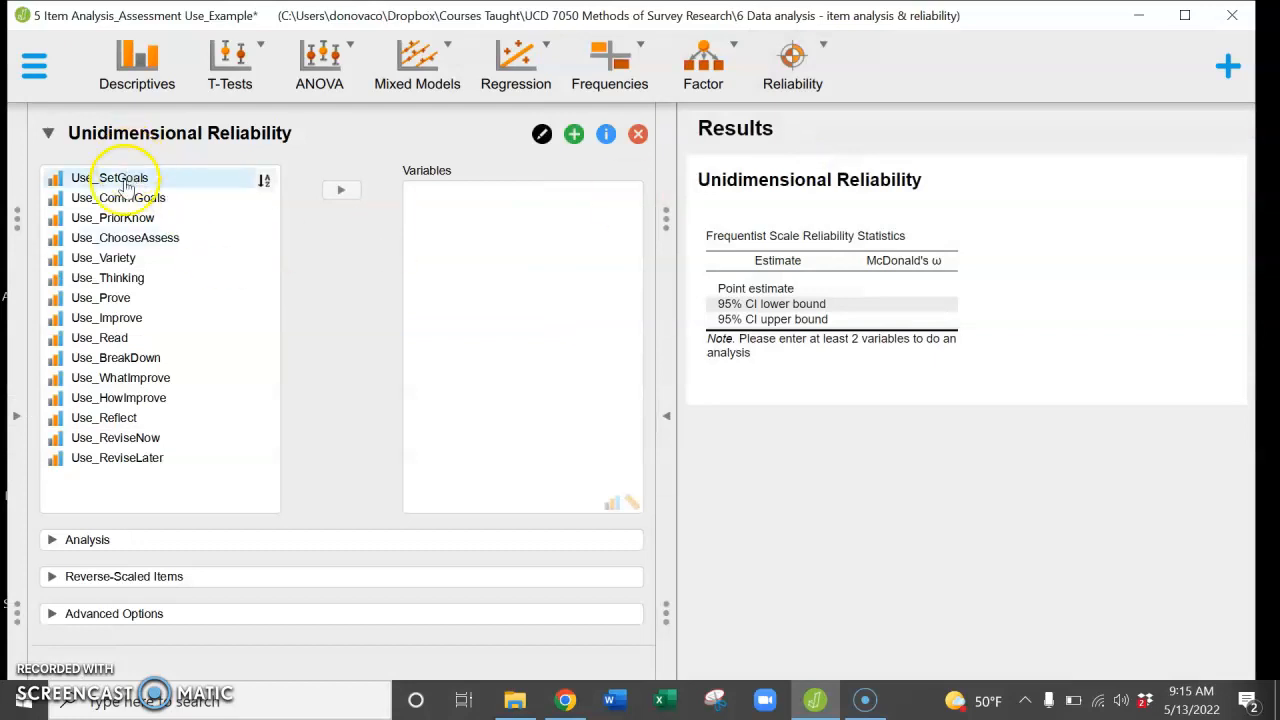
# Step: Assign all items from Use_SetGoals to Use_ReviseLater as analysis variables, and check the data table
pyautogui.click(118, 241)
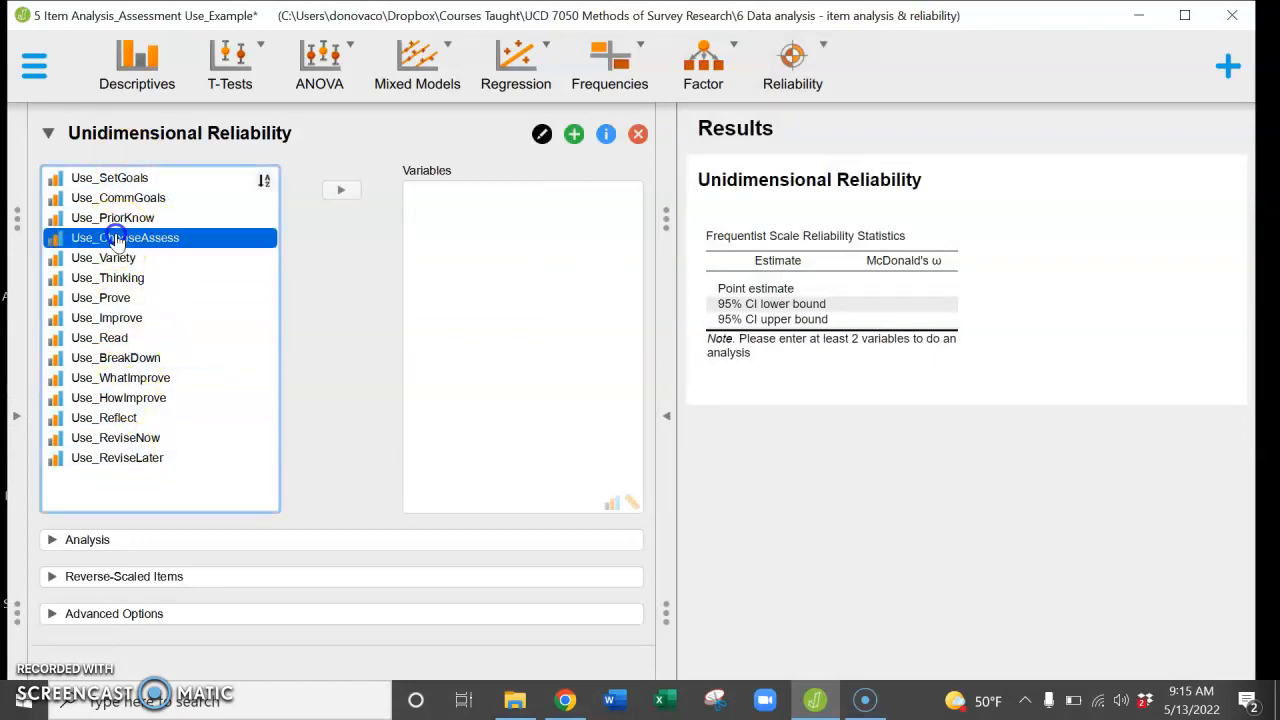
pyautogui.hotkey('ctrl', 'a')
pyautogui.click(341, 189)
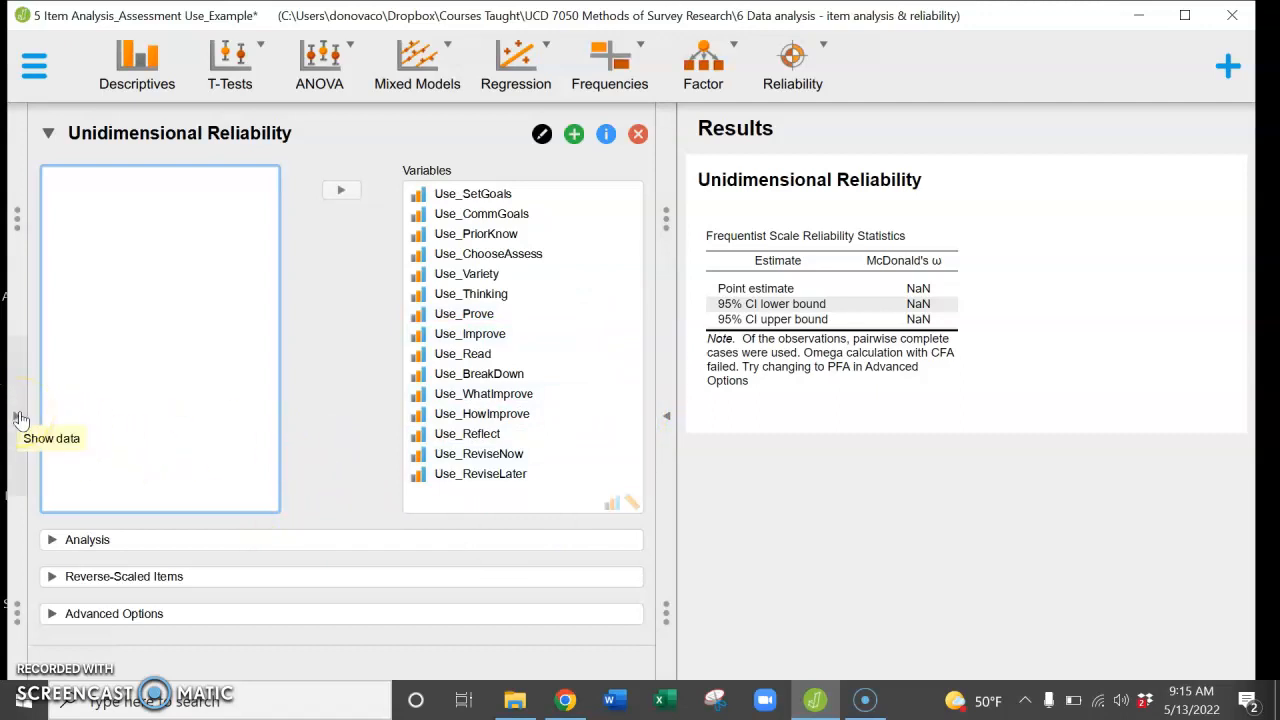
pyautogui.click(20, 418)
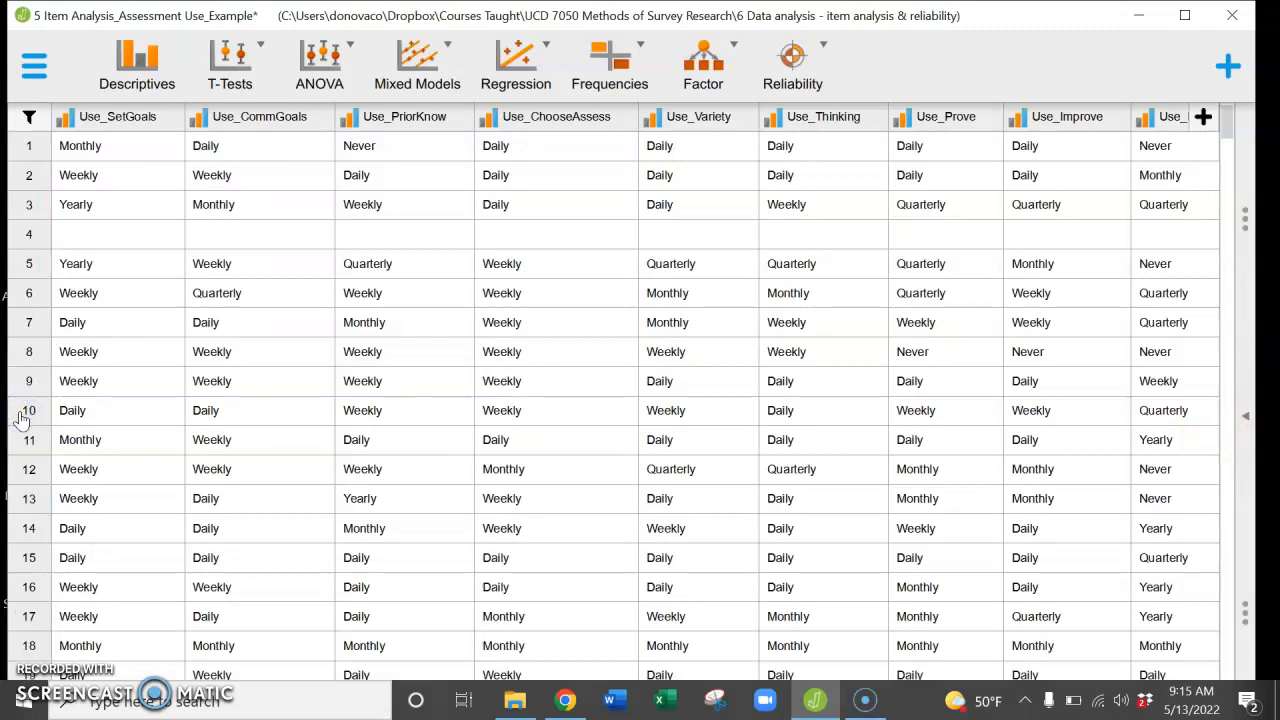
pyautogui.click(1253, 425)
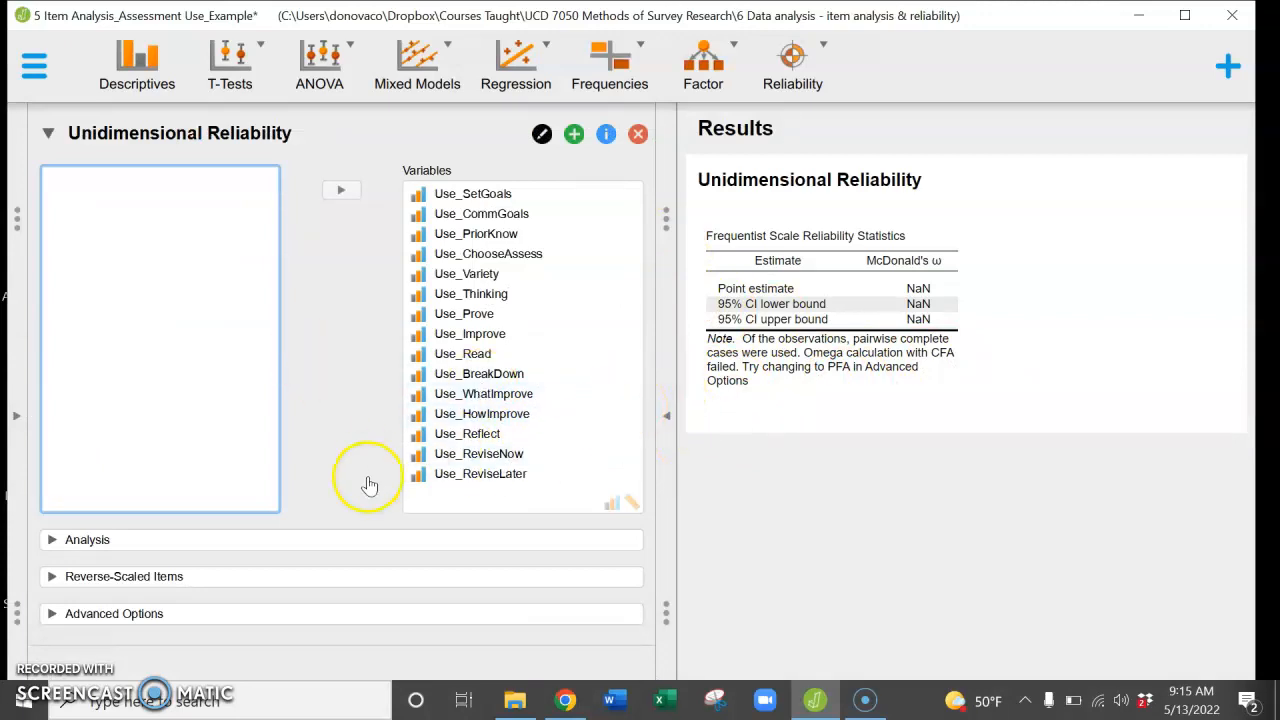
# Step: Replace McDonald's ω with Cronbach's α in the scale statistics of the analysis
pyautogui.click(337, 544)
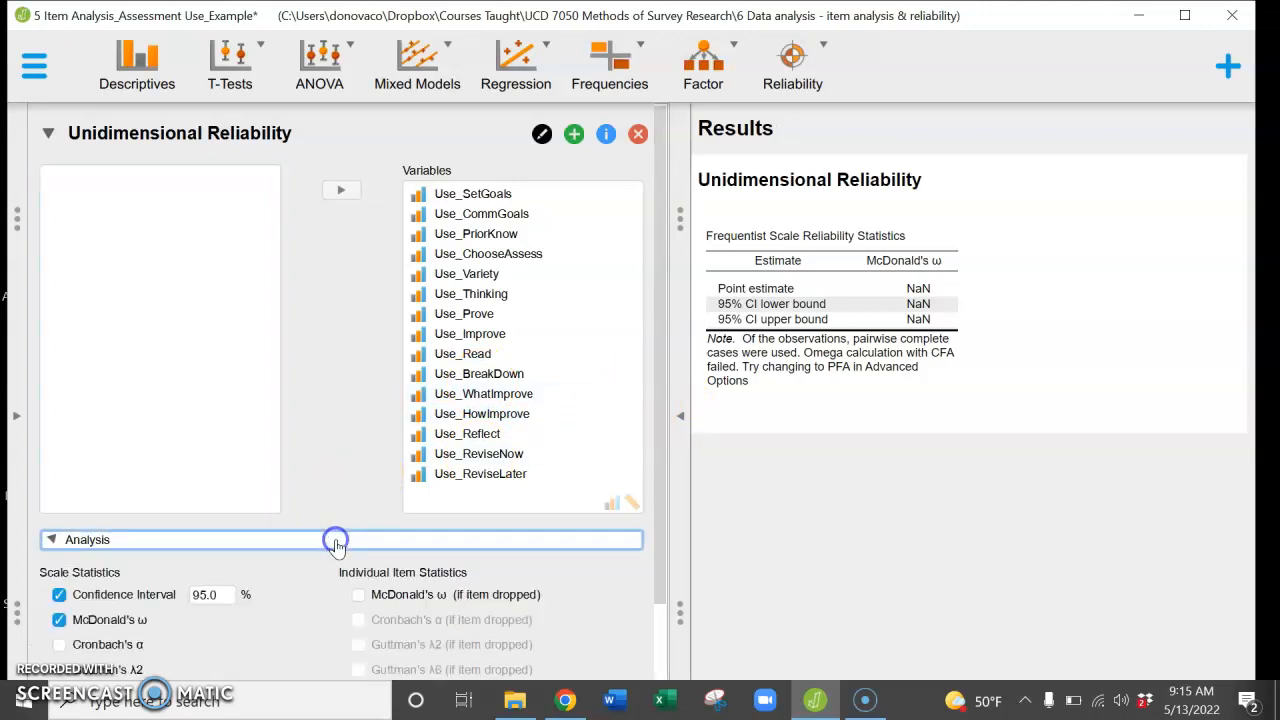
pyautogui.moveTo(665, 415); pyautogui.dragTo(647, 635)
pyautogui.click(59, 421)
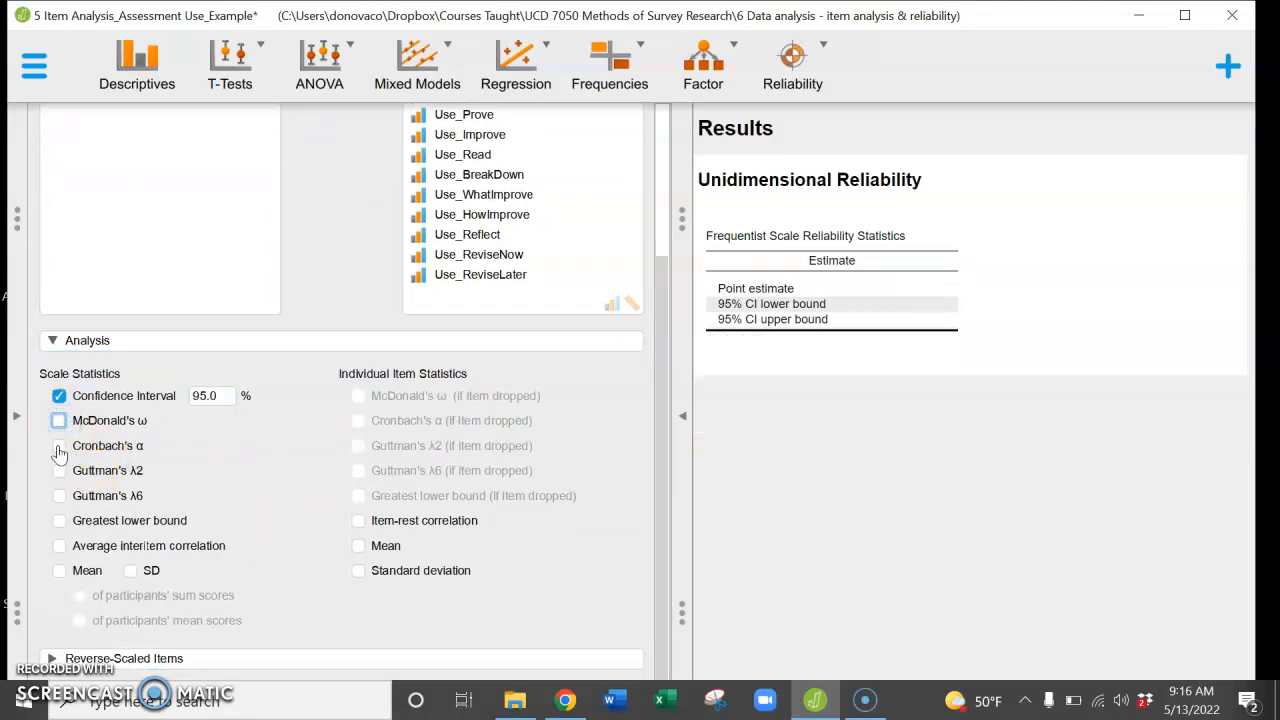
pyautogui.click(59, 447)
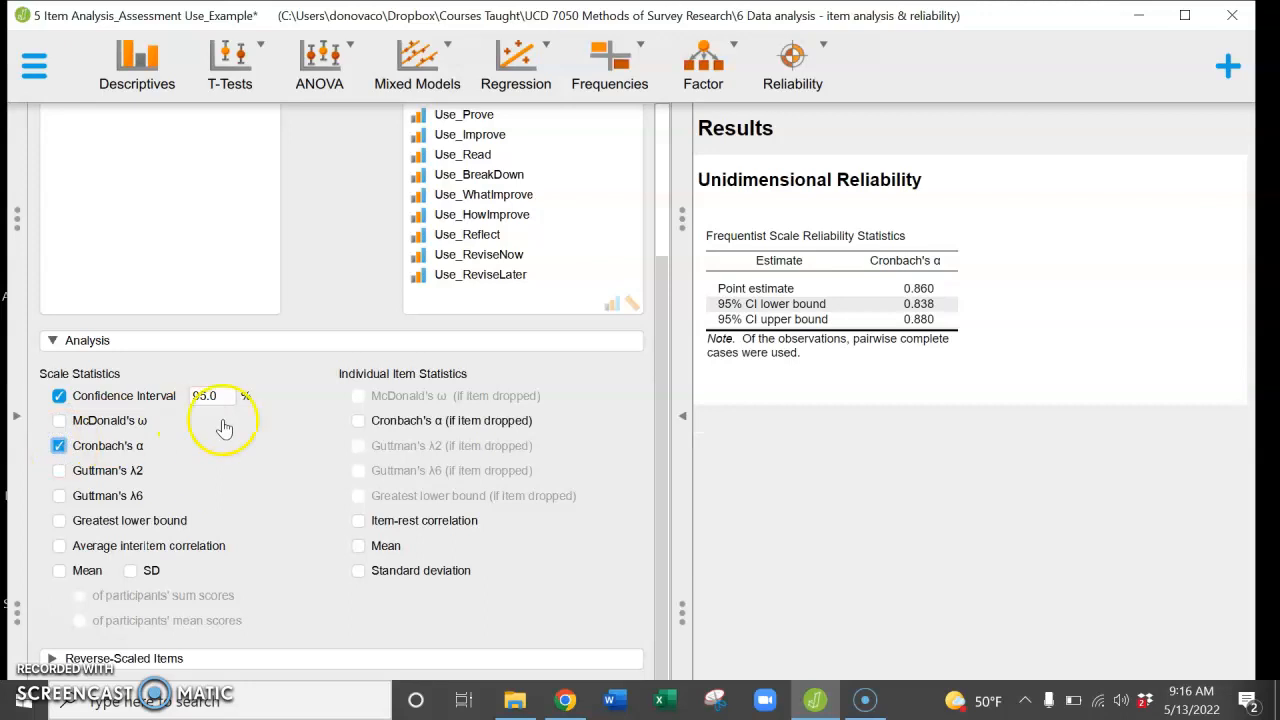
# Step: Add Cronbach's α (if item dropped), item-rest correlation, mean and standard deviation to the individual item statistics
pyautogui.click(359, 421)
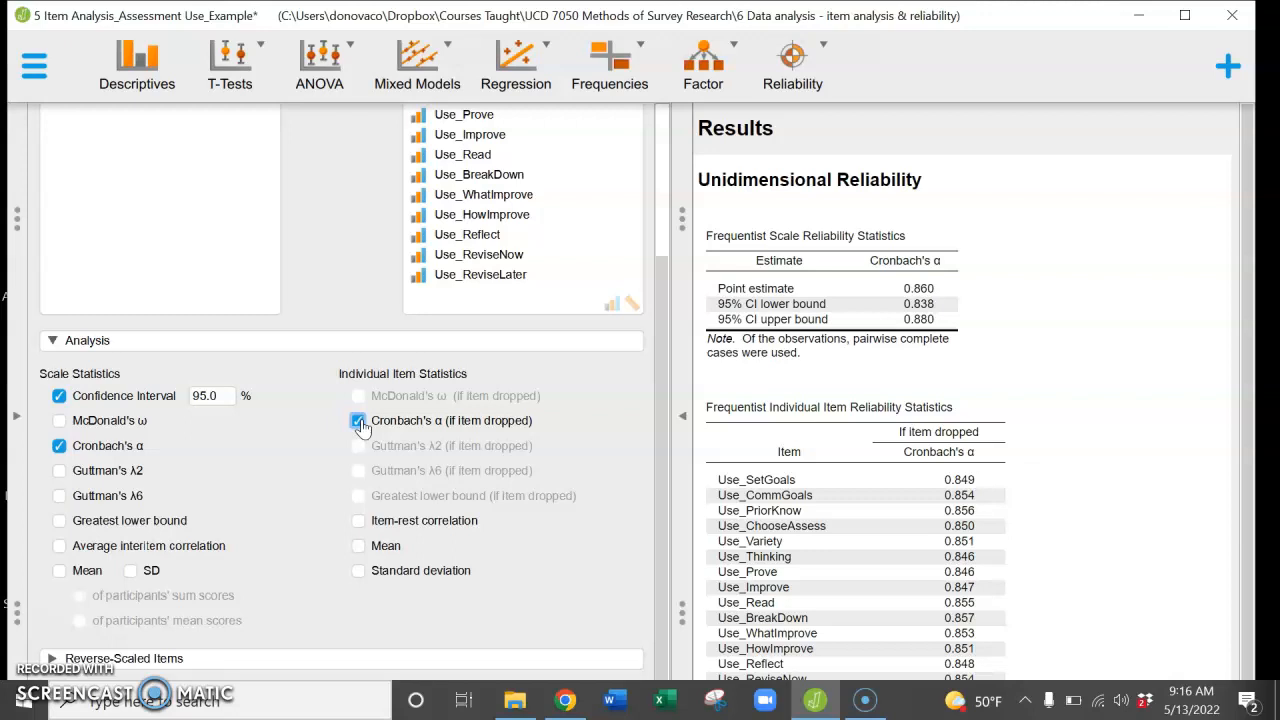
pyautogui.click(358, 521)
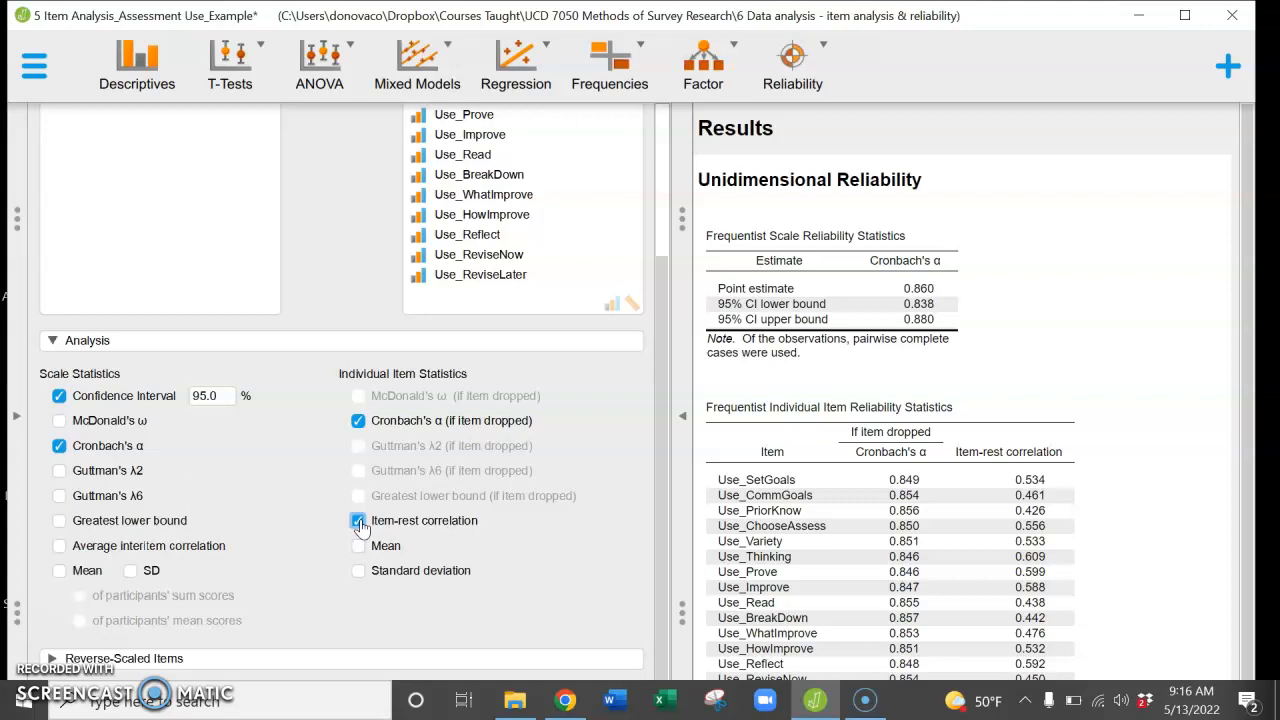
pyautogui.click(358, 546)
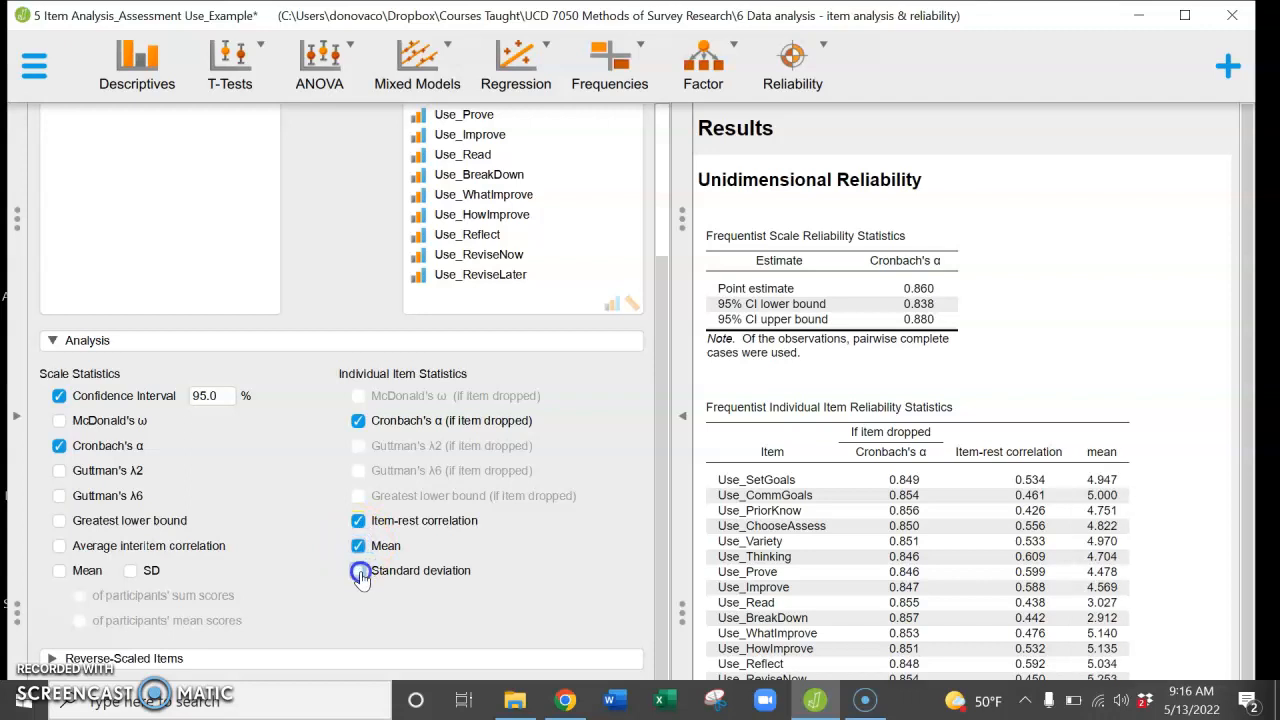
pyautogui.click(358, 571)
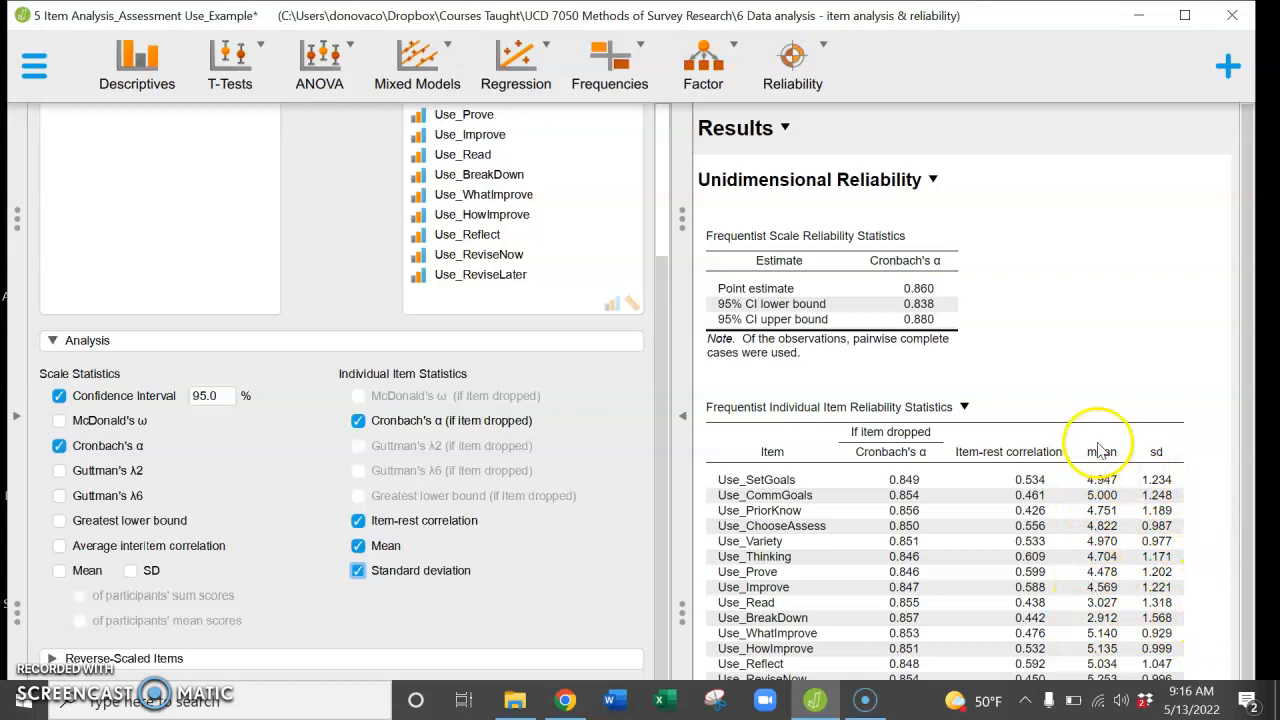
# Step: Check the Reverse-Scaled Items settings of the reliability analysis
pyautogui.moveTo(666, 443); pyautogui.dragTo(660, 675)
pyautogui.click(620, 665)
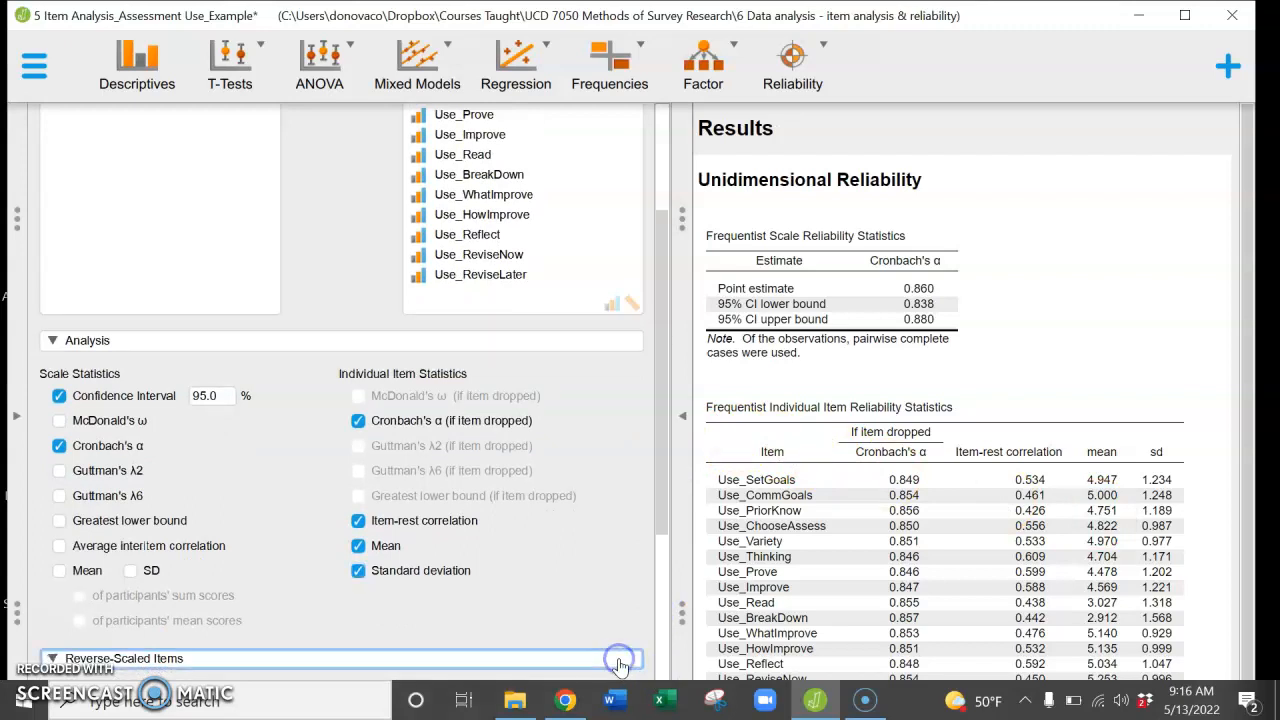
pyautogui.moveTo(663, 523); pyautogui.dragTo(661, 718)
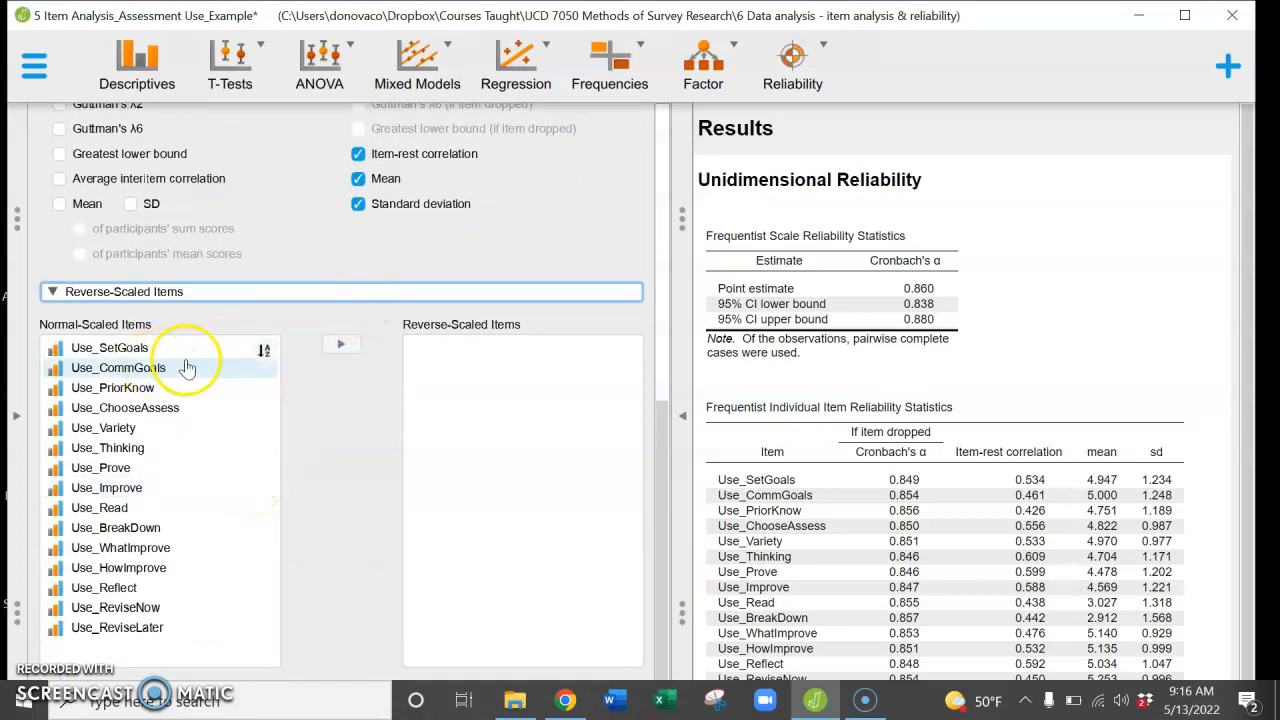
pyautogui.click(445, 292)
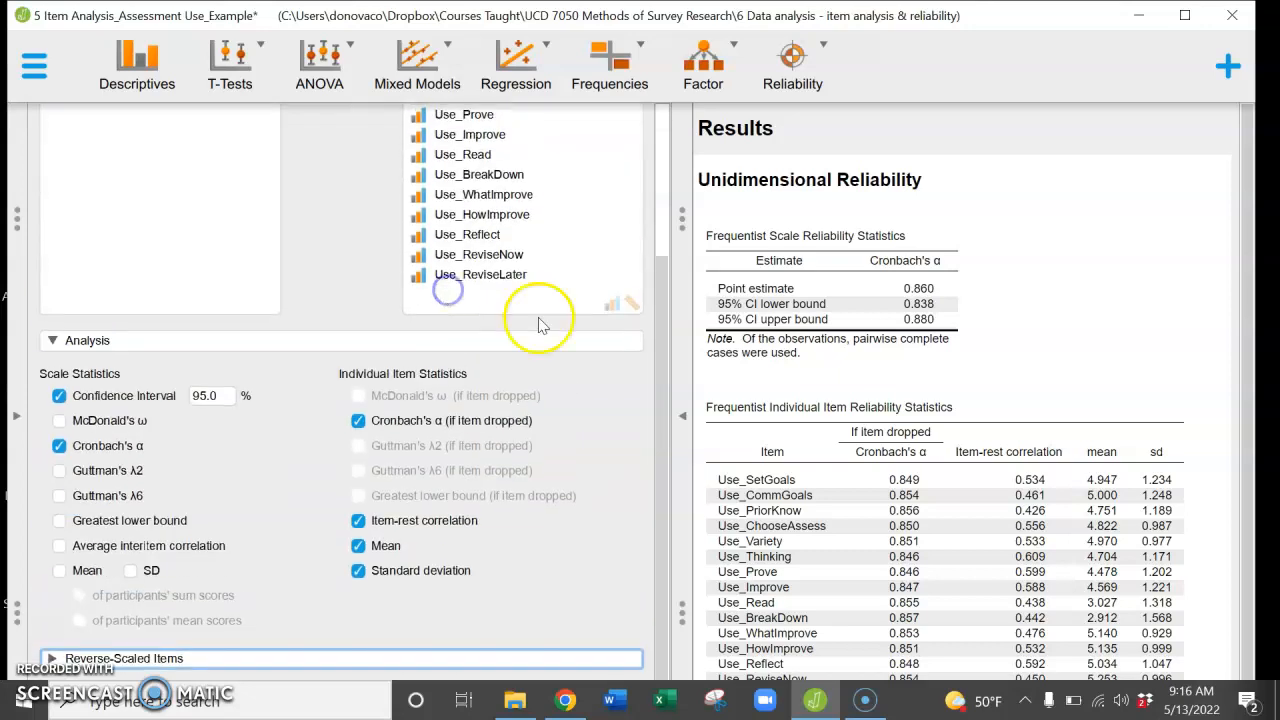
# Step: Maximize the program window to make more room for the analysis settings
pyautogui.moveTo(661, 286); pyautogui.dragTo(668, 513)
pyautogui.moveTo(665, 600); pyautogui.dragTo(667, 717)
pyautogui.click(583, 679)
pyautogui.moveTo(663, 568); pyautogui.dragTo(657, 655)
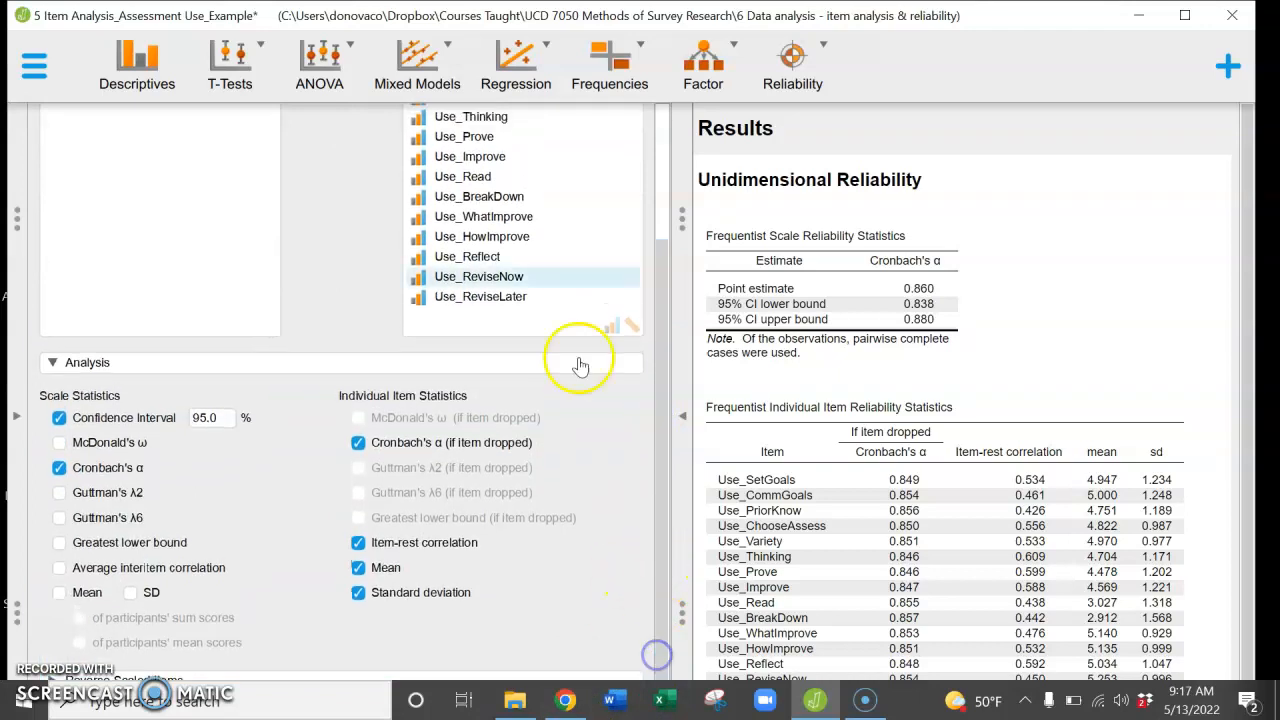
pyautogui.doubleClick(912, 20)
pyautogui.moveTo(915, 20); pyautogui.dragTo(918, 1)
# Step: Choose to exclude missing cases pairwise in the advanced options of the reliability analysis
pyautogui.moveTo(651, 494); pyautogui.dragTo(660, 595)
pyautogui.click(561, 645)
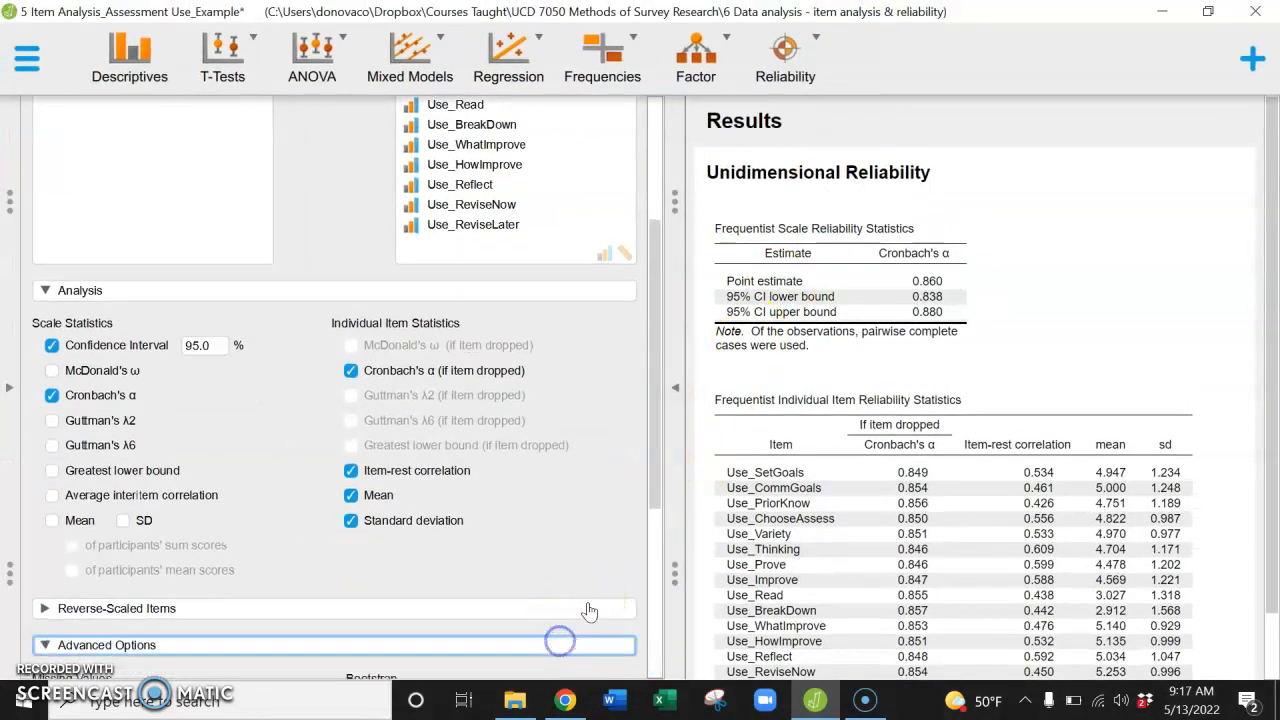
pyautogui.moveTo(651, 466); pyautogui.dragTo(649, 695)
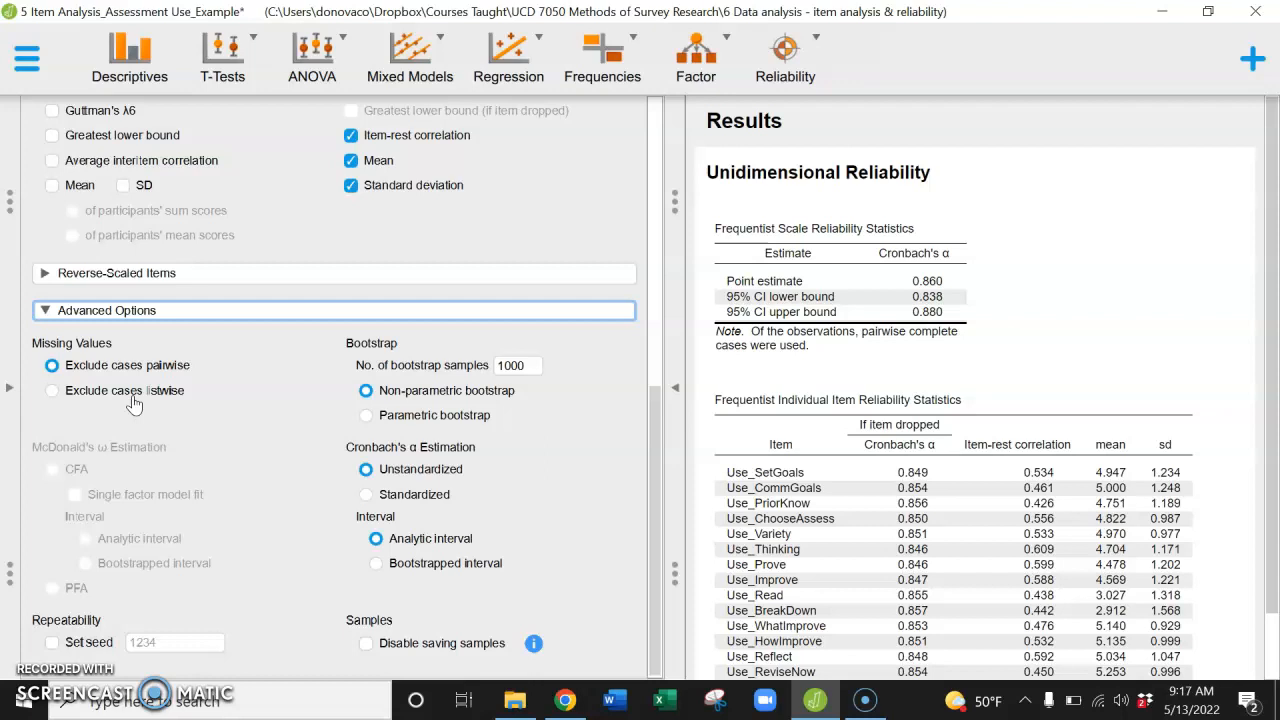
pyautogui.click(155, 368)
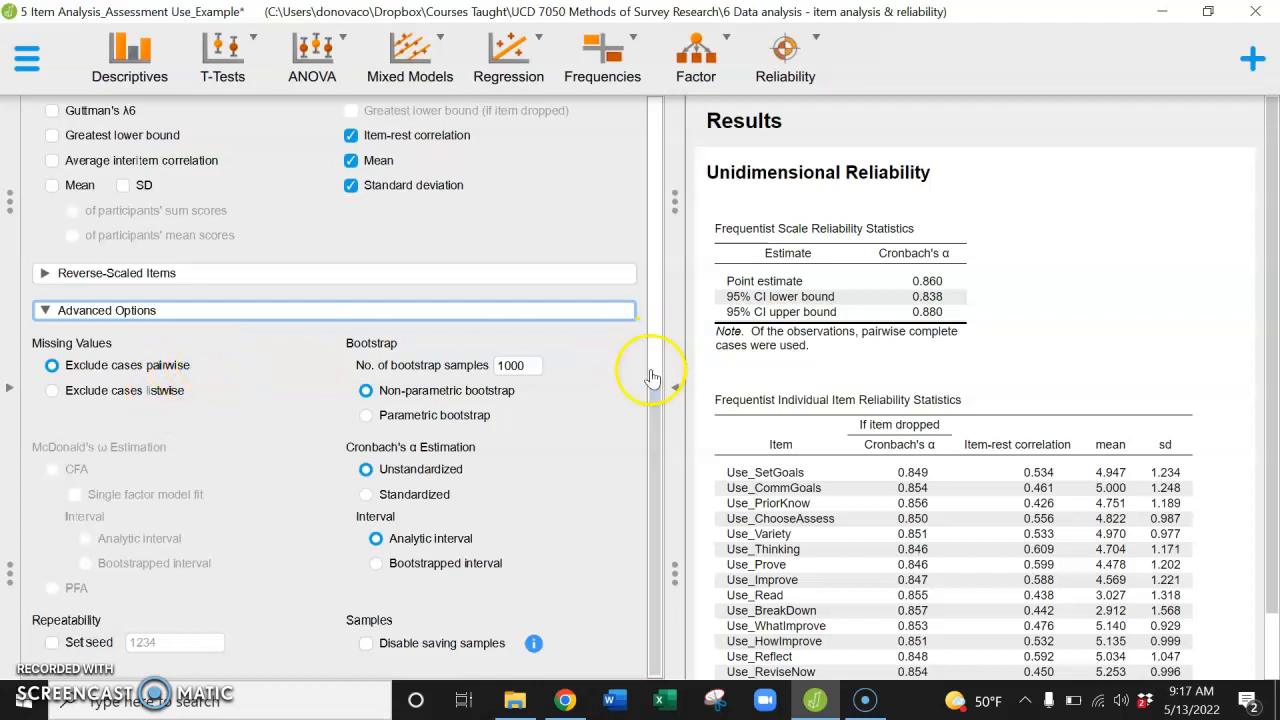
pyautogui.click(568, 312)
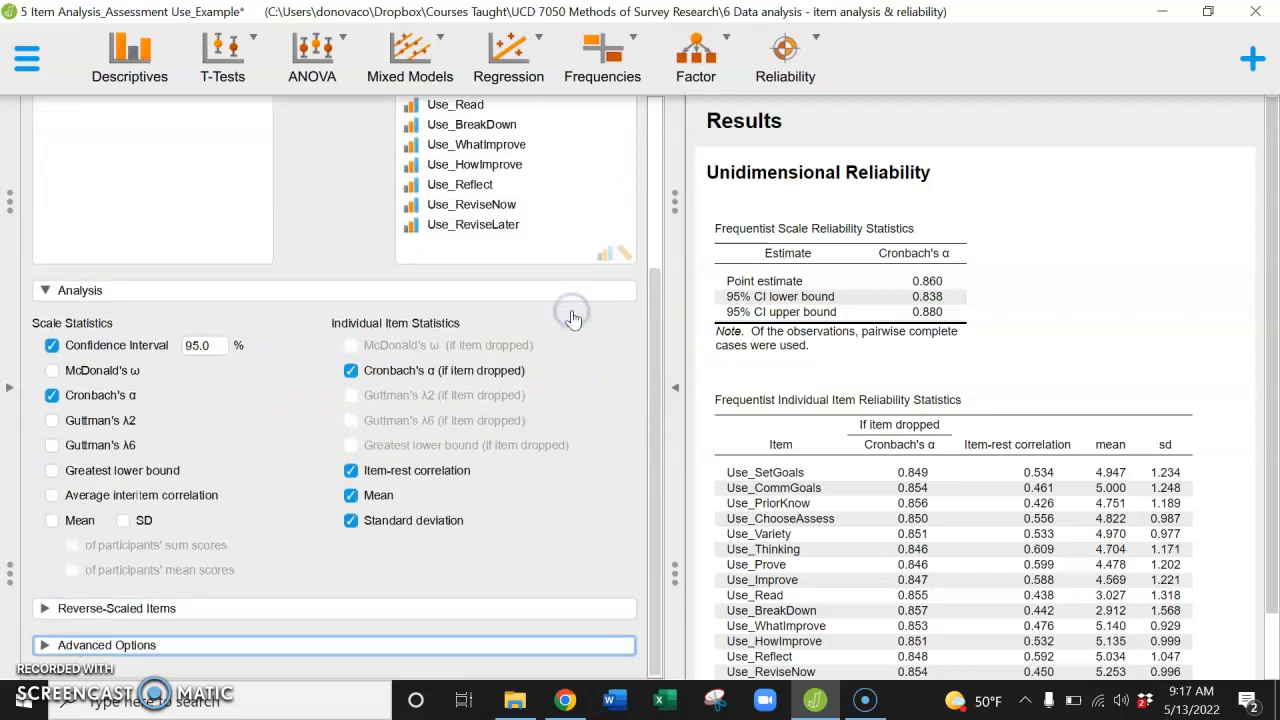
# Step: Hide the input options to show the results alone, and copy the entire results output
pyautogui.click(678, 393)
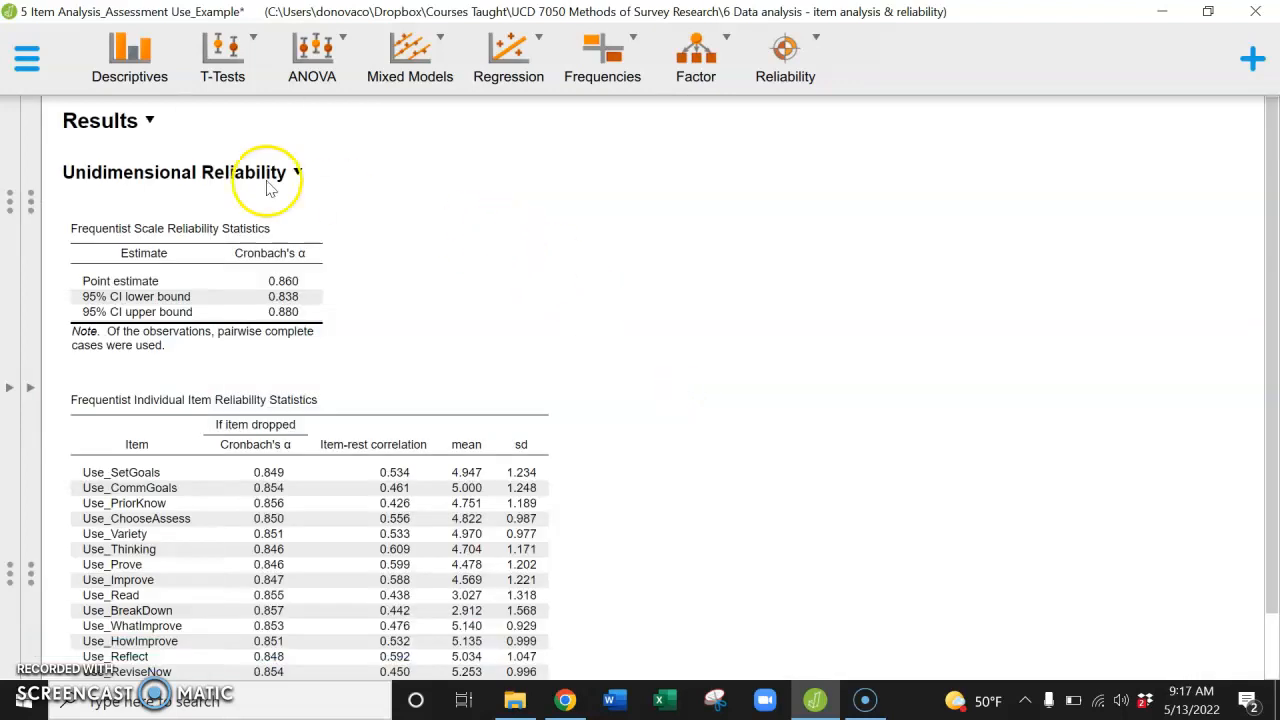
pyautogui.click(127, 121)
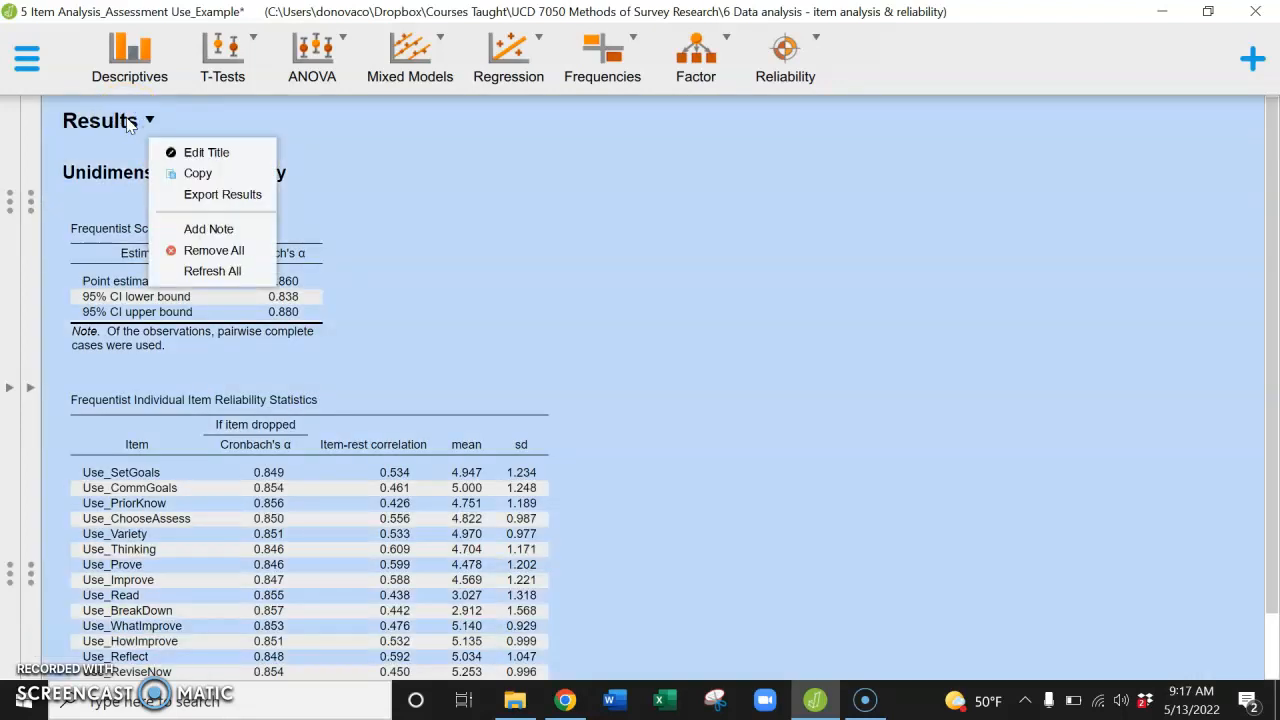
pyautogui.click(197, 173)
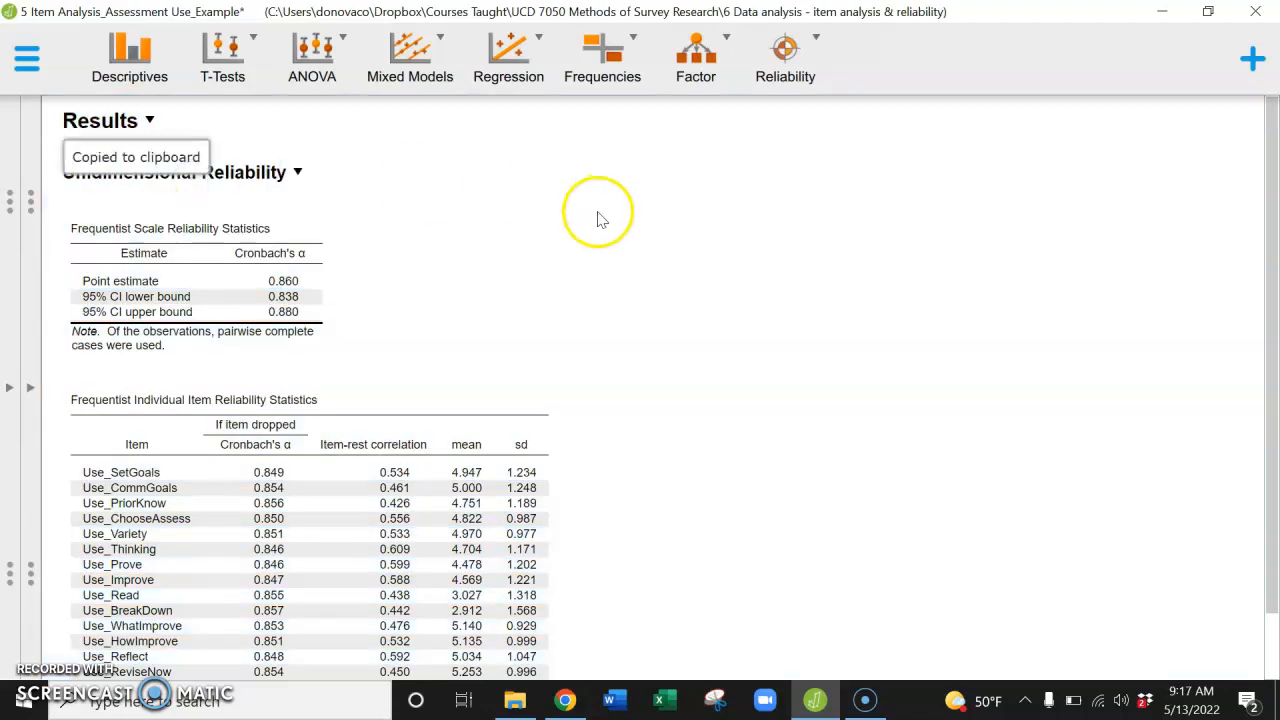
pyautogui.click(613, 700)
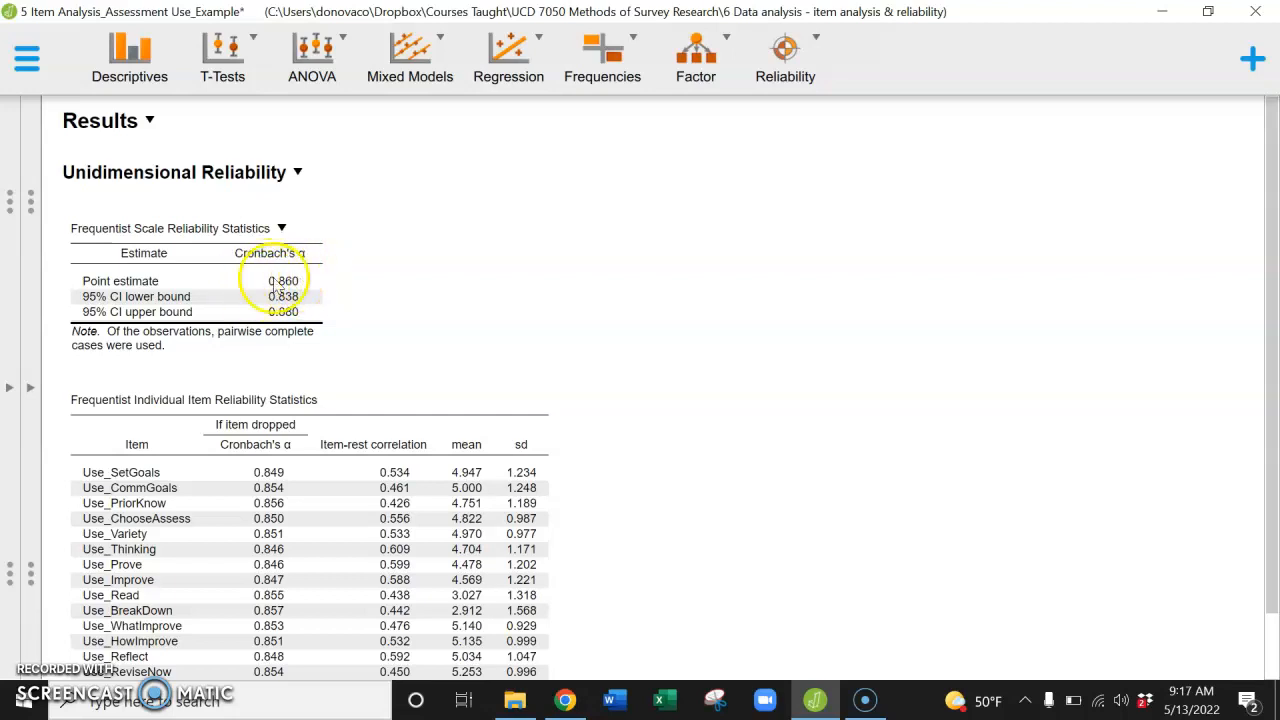
# Step: Examine the individual item reliability statistics for all items down to Use_ReviseLater
pyautogui.moveTo(1270, 285); pyautogui.dragTo(1274, 360)
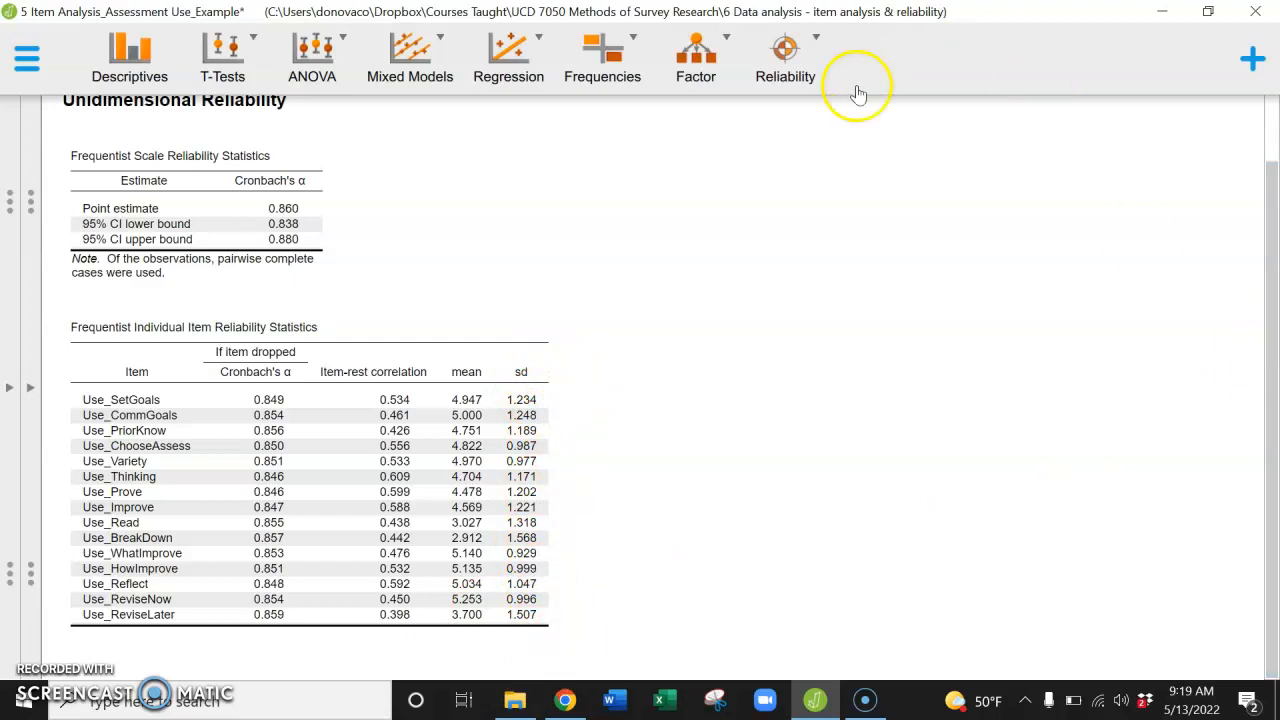
pyautogui.click(40, 694)
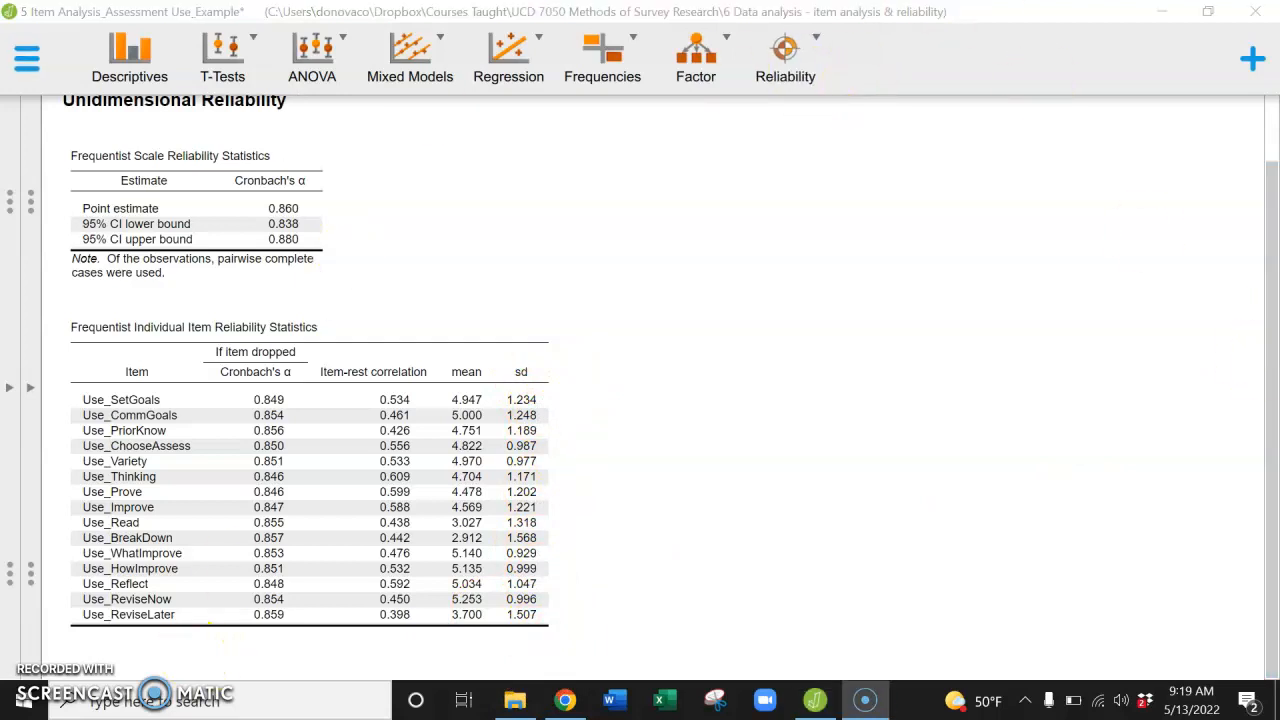